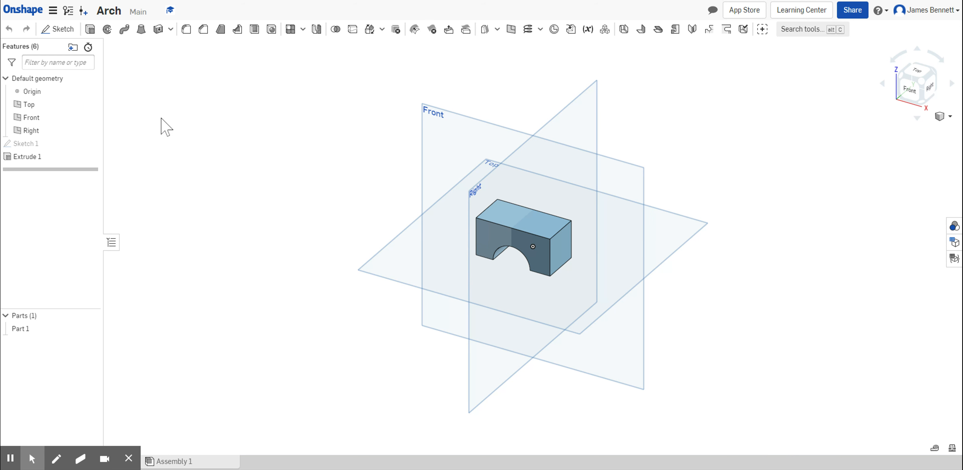
Step: Copy the workspace to a new document named 3 Part Combination
{"action": "left_click", "coordinate": [52, 11]}
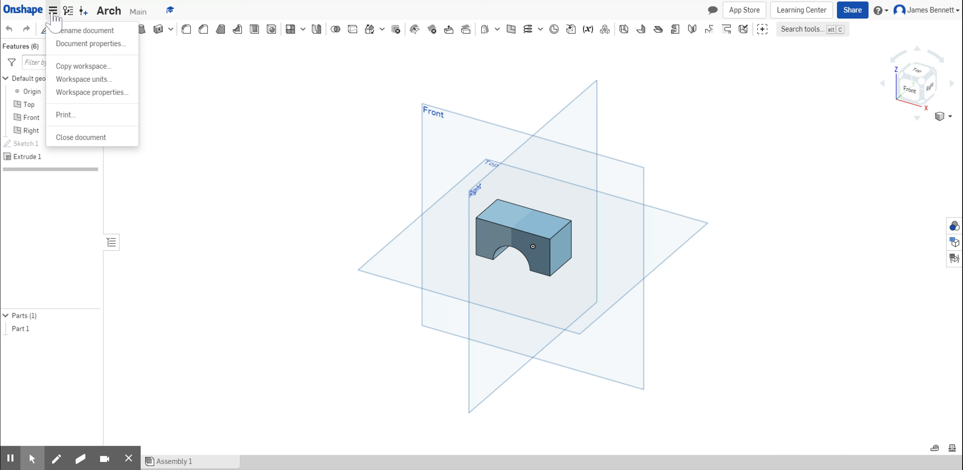
{"action": "left_click", "coordinate": [84, 68]}
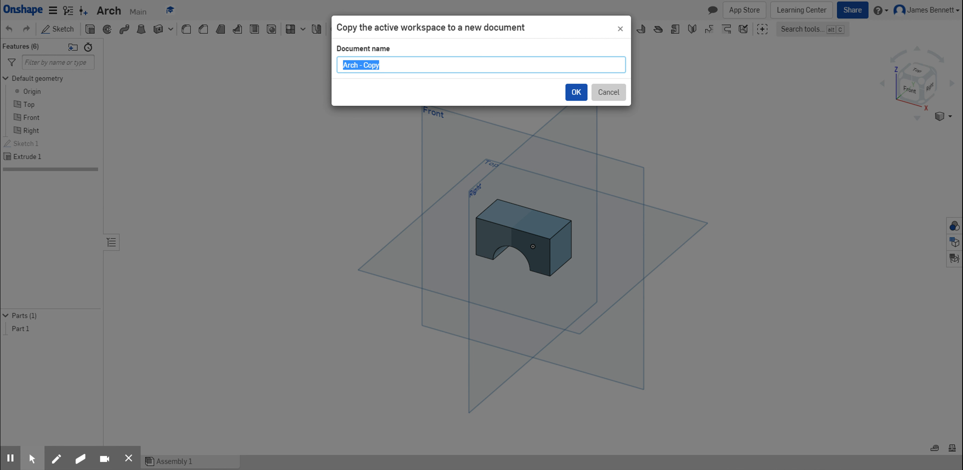
{"action": "type", "text": "3 Part Combination"}
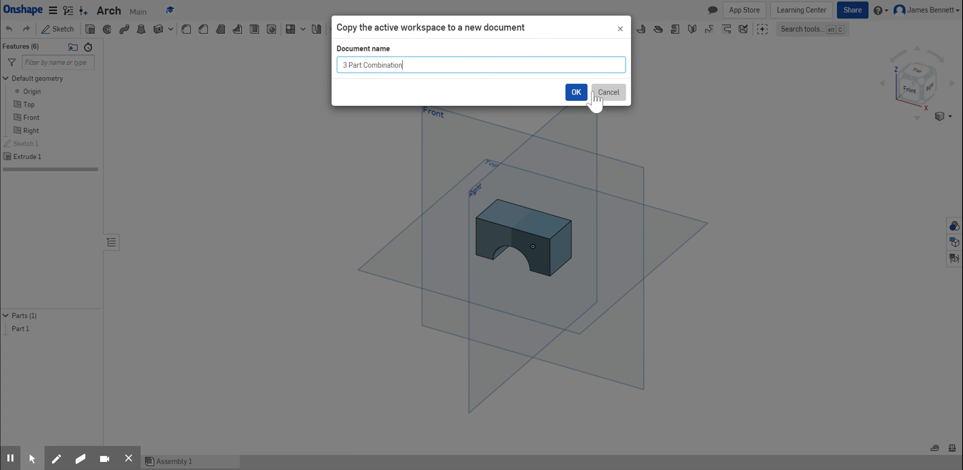
{"action": "left_click", "coordinate": [579, 93]}
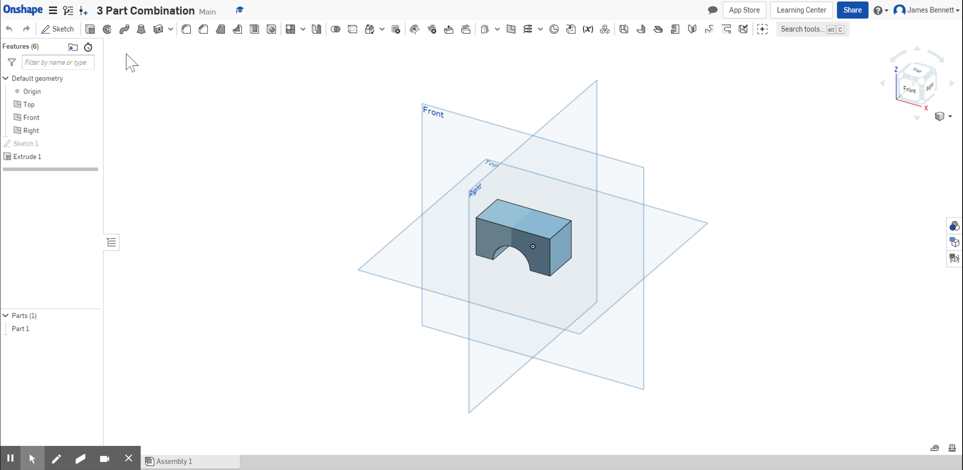
Step: Start a sketch on the arch block's top face and draw a circle about 1.52 in in diameter, centred near the back left corner
{"action": "left_click", "coordinate": [62, 33]}
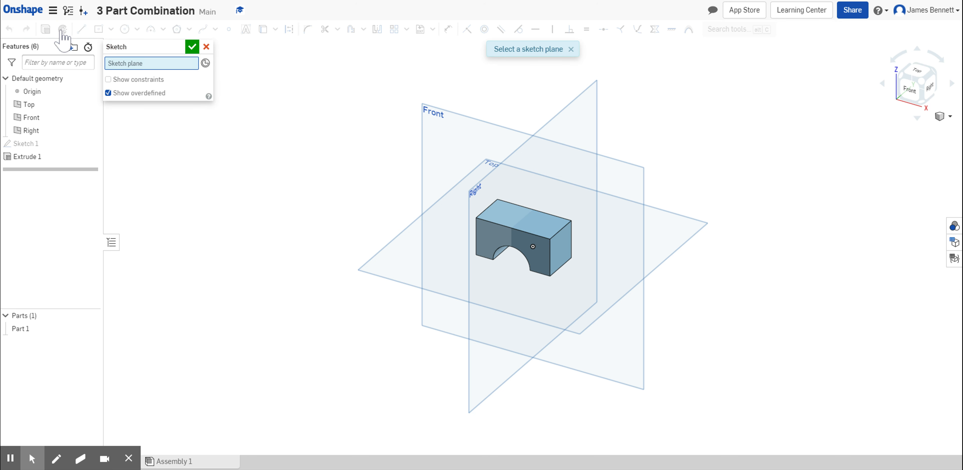
{"action": "left_click", "coordinate": [514, 218]}
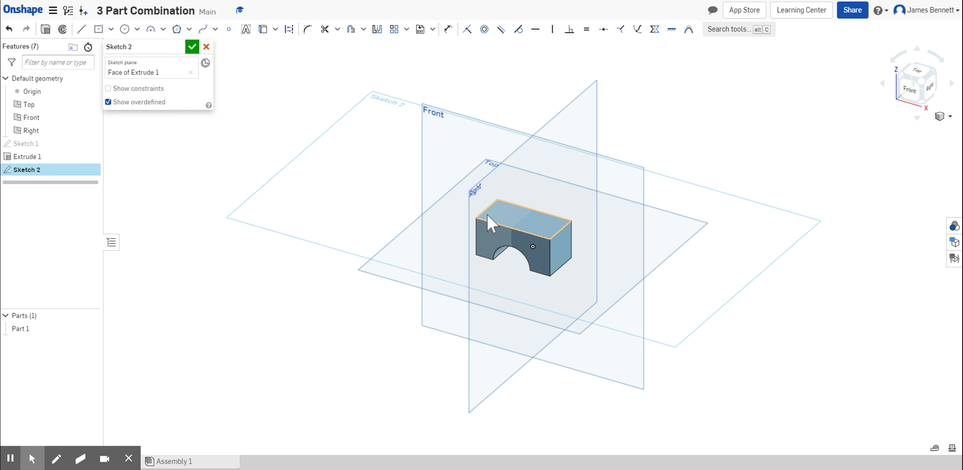
{"action": "left_click", "coordinate": [915, 72]}
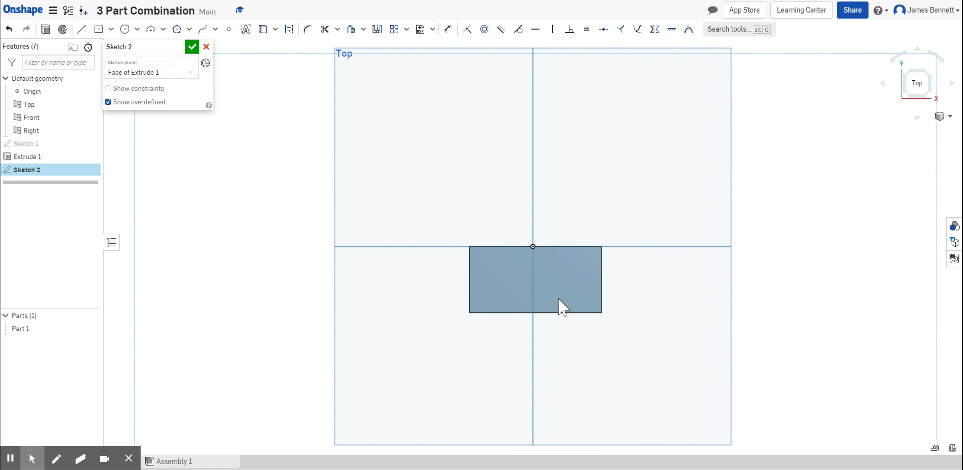
{"action": "left_click", "coordinate": [122, 29]}
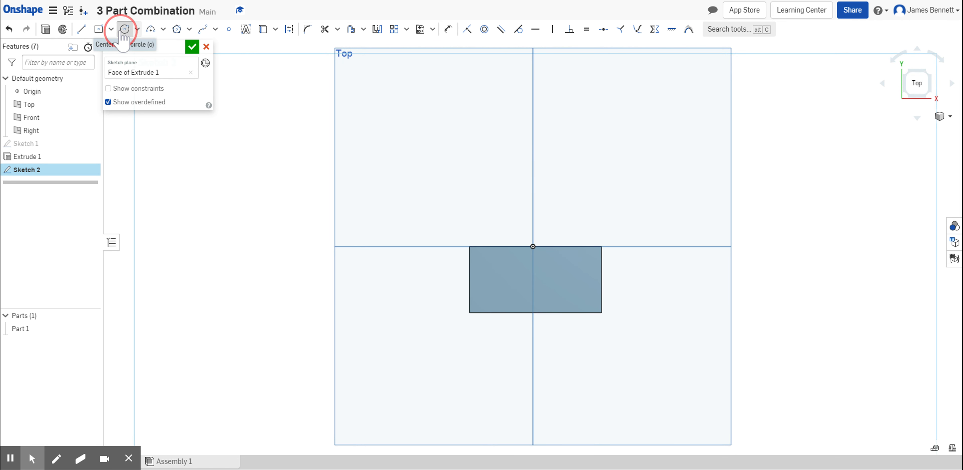
{"action": "left_click", "coordinate": [484, 262]}
{"action": "left_click", "coordinate": [515, 296]}
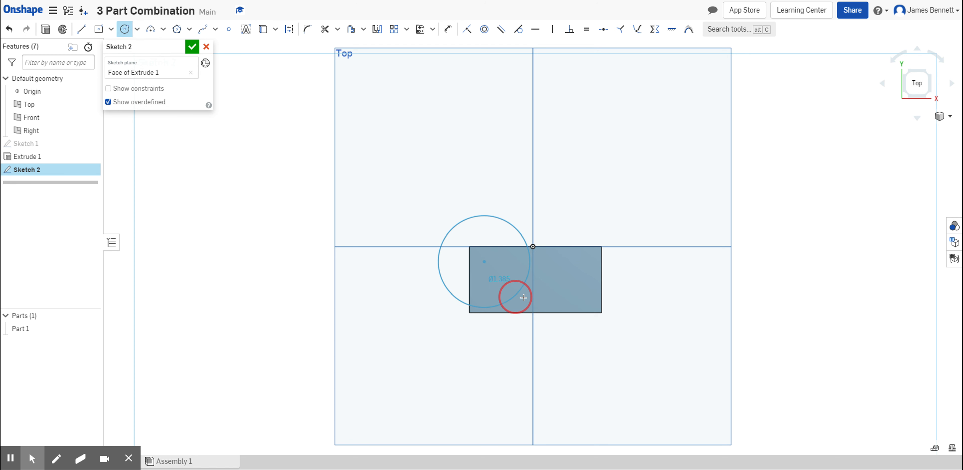
{"action": "left_click_drag", "start_coordinate": [523, 298], "coordinate": [533, 247]}
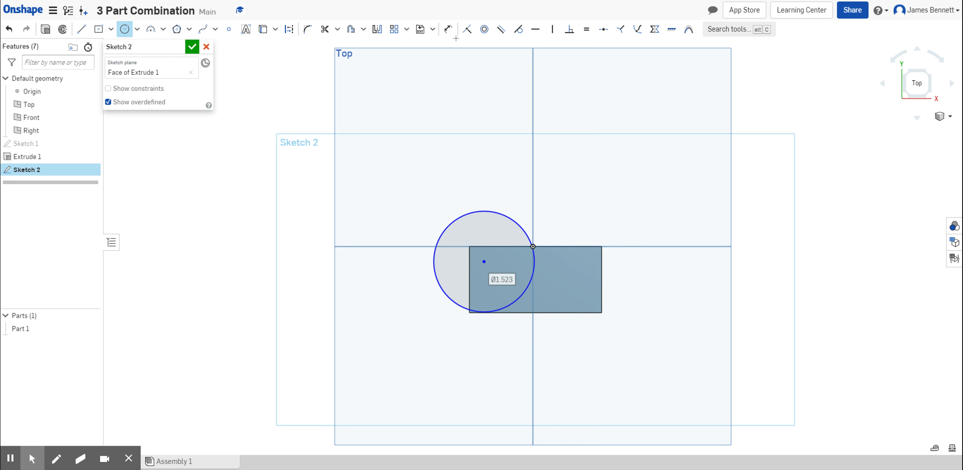
Step: Dimension the circle's diameter to 1 in
{"action": "left_click", "coordinate": [448, 29]}
{"action": "left_click", "coordinate": [490, 212]}
{"action": "left_click", "coordinate": [479, 160]}
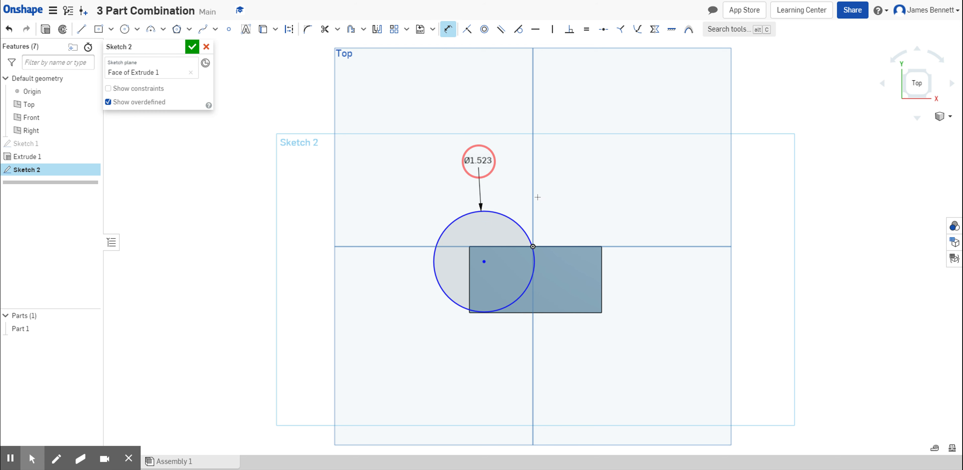
{"action": "type", "text": "1"}
{"action": "key", "text": "Return"}
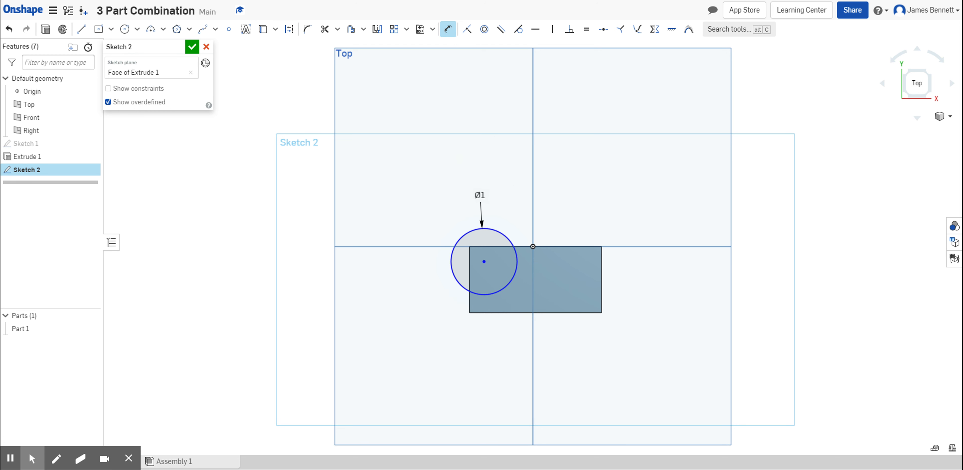
Step: Dimension the circle's centre 1 in horizontally from the block's right edge
{"action": "left_click", "coordinate": [484, 263]}
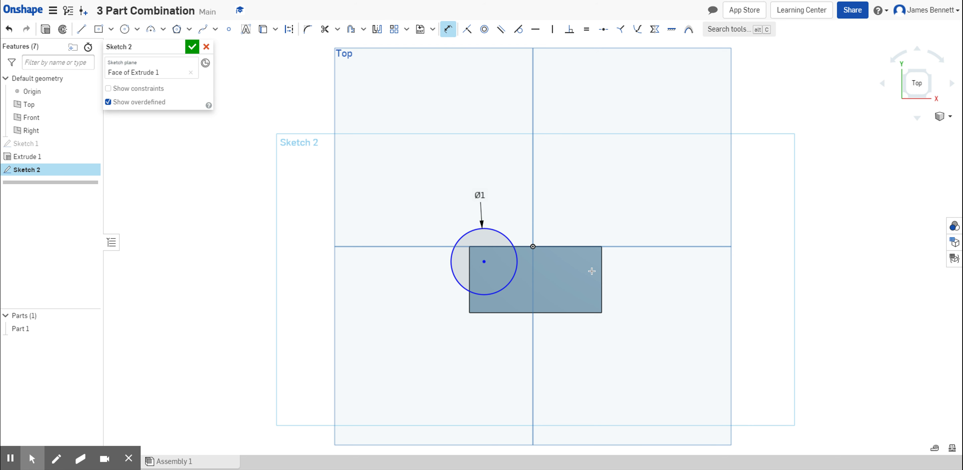
{"action": "left_click", "coordinate": [602, 264]}
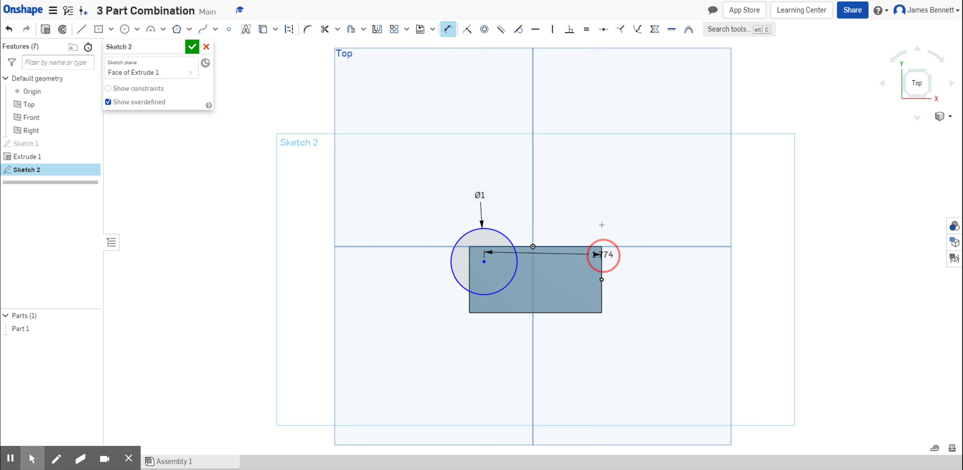
{"action": "left_click", "coordinate": [596, 189]}
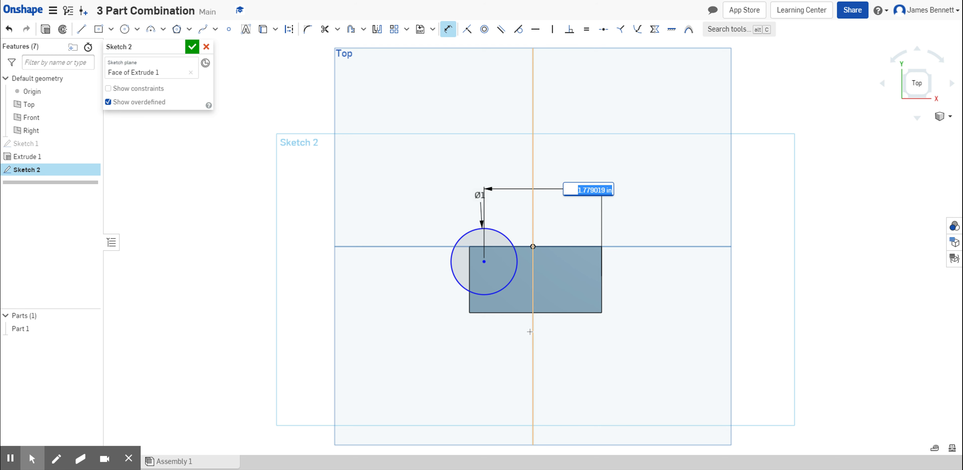
{"action": "type", "text": "1"}
{"action": "key", "text": "Escape"}
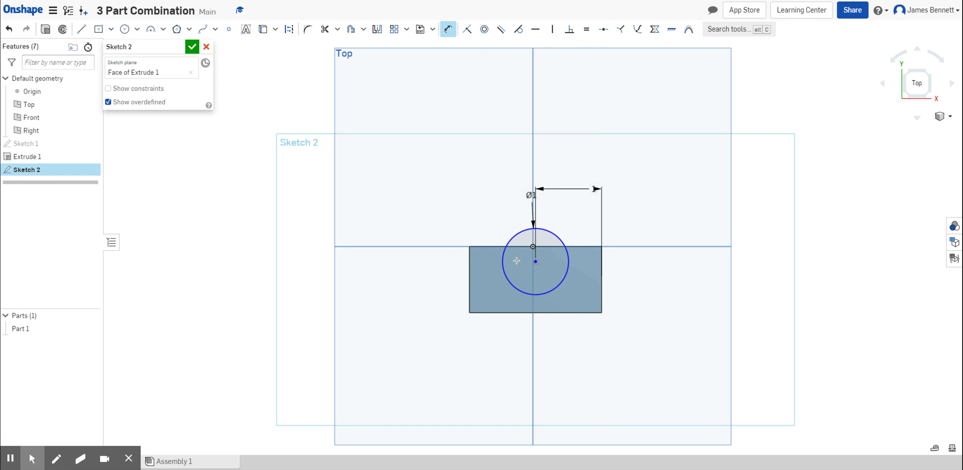
Step: Dimension the circle's centre 0.5 in from the block's front edge and finish the sketch
{"action": "left_click", "coordinate": [489, 314]}
{"action": "left_click", "coordinate": [419, 309]}
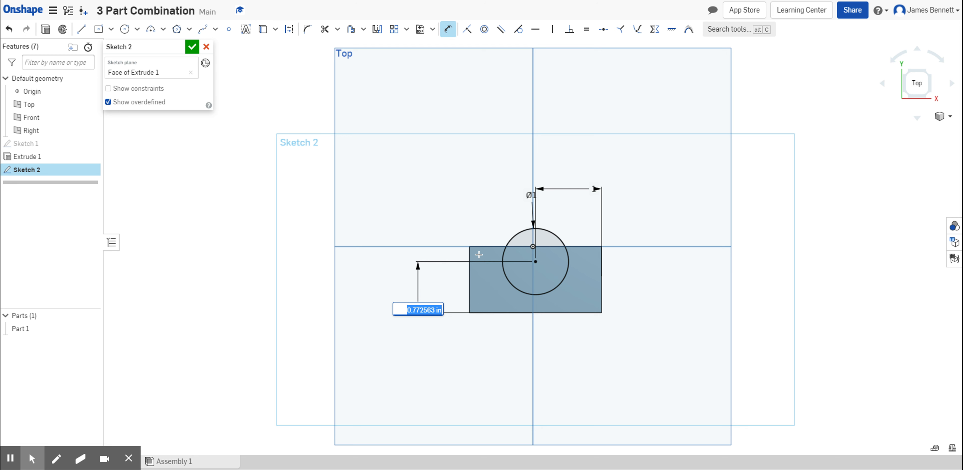
{"action": "type", "text": "0.5"}
{"action": "key", "text": "Return"}
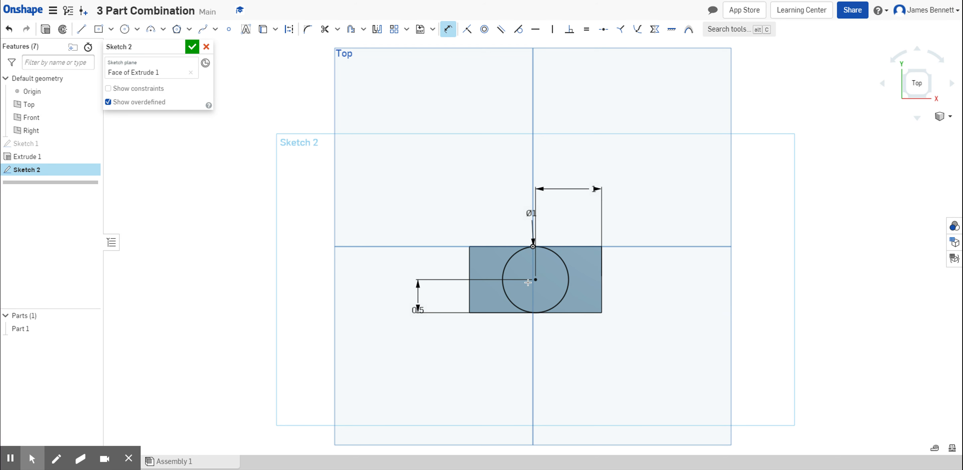
{"action": "left_click", "coordinate": [192, 46]}
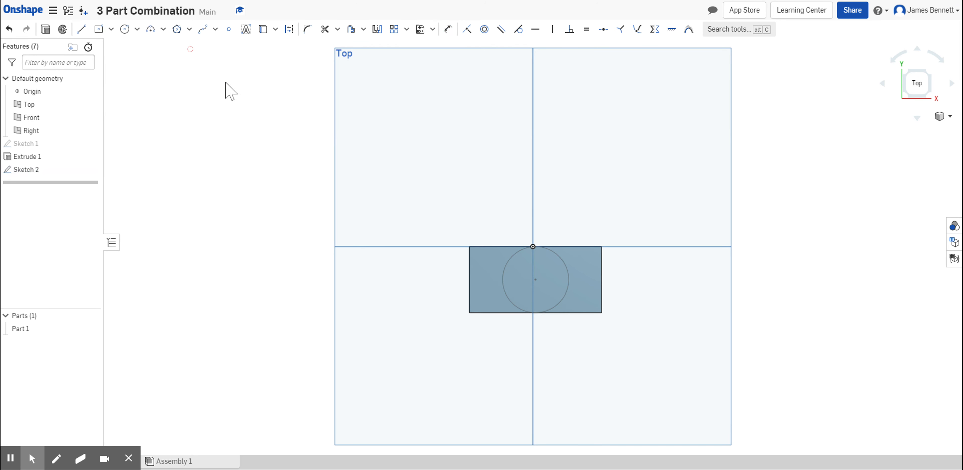
Step: Extrude the circle 1.5 in upward from the block's top face, adding it to Part 1
{"action": "left_click", "coordinate": [929, 95]}
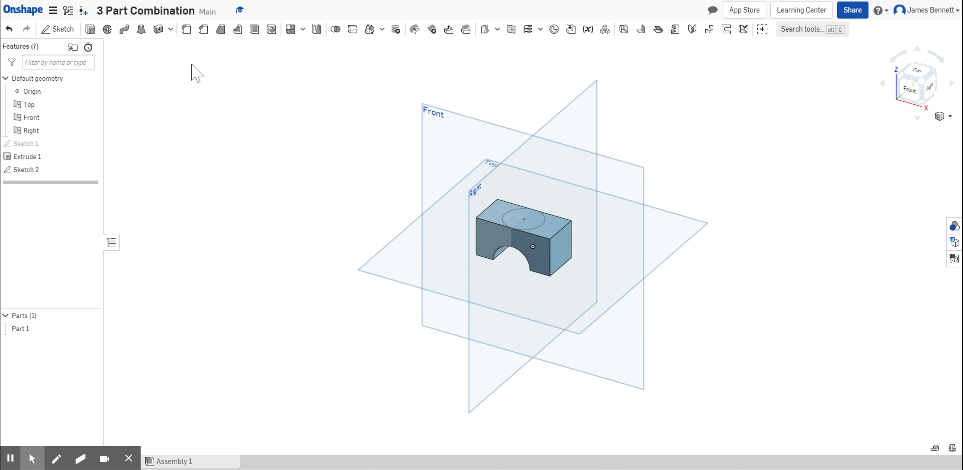
{"action": "left_click", "coordinate": [90, 31]}
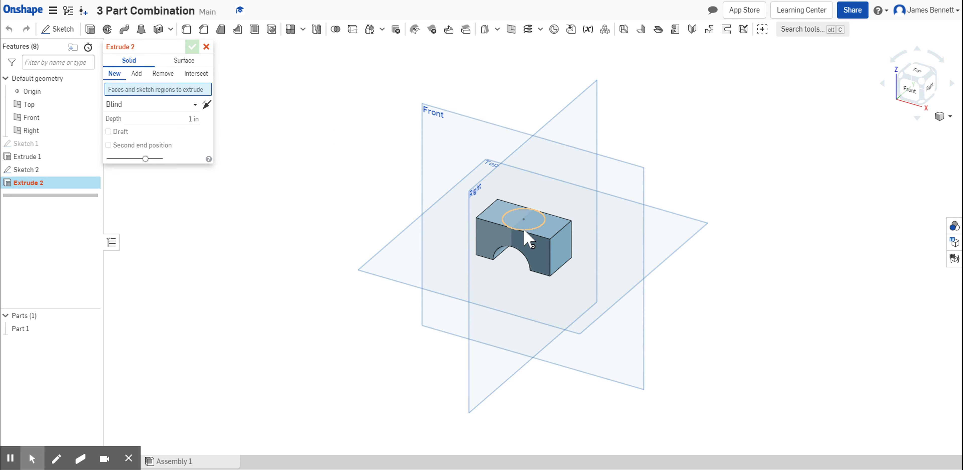
{"action": "left_click", "coordinate": [524, 230]}
{"action": "left_click", "coordinate": [197, 128]}
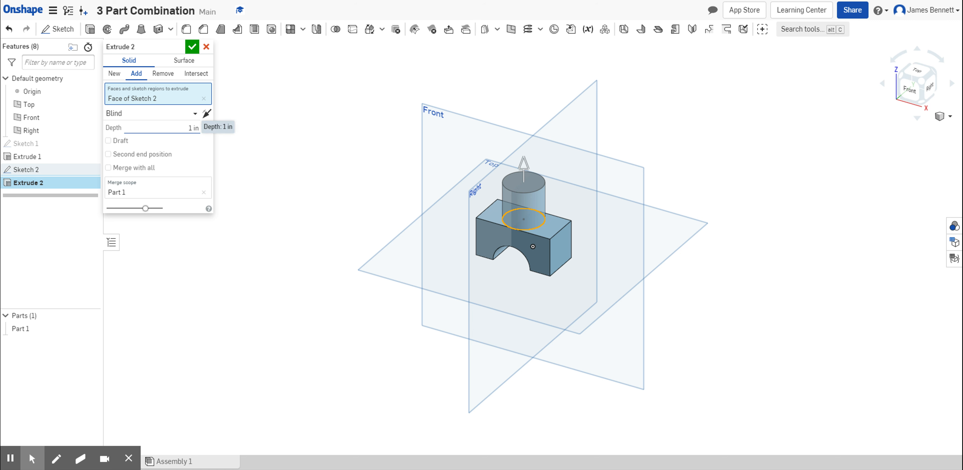
{"action": "double_click", "coordinate": [194, 128]}
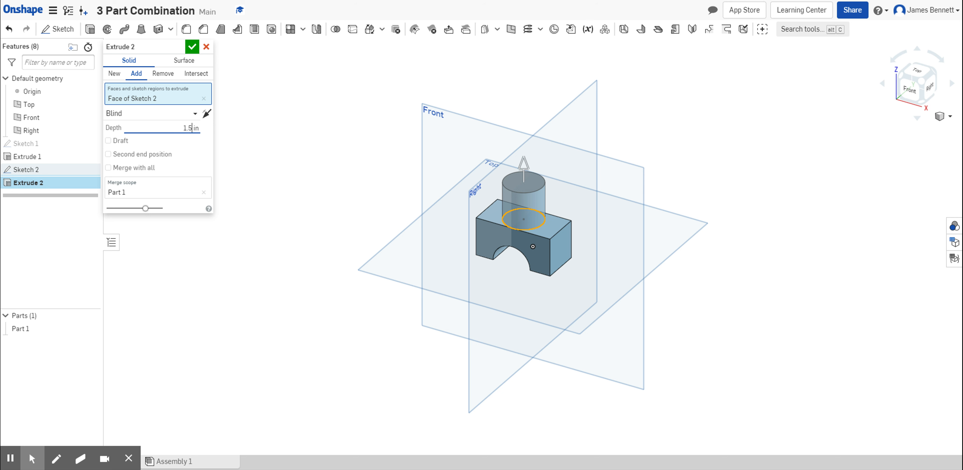
{"action": "left_click", "coordinate": [192, 45]}
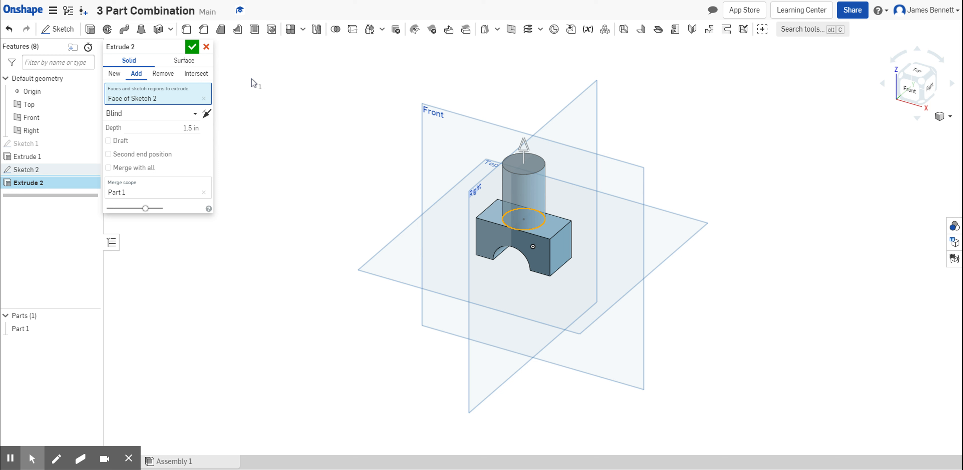
{"action": "left_click", "coordinate": [192, 46]}
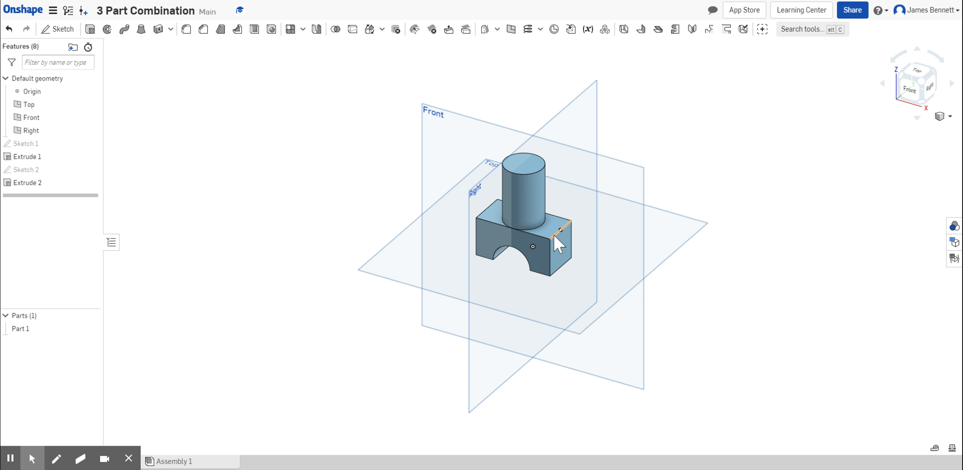
Step: Start a sketch on the block's right end face and draw a centre-point rectangle about 0.70 by 0.29 in, overlapping the face's front edge
{"action": "left_click", "coordinate": [566, 258]}
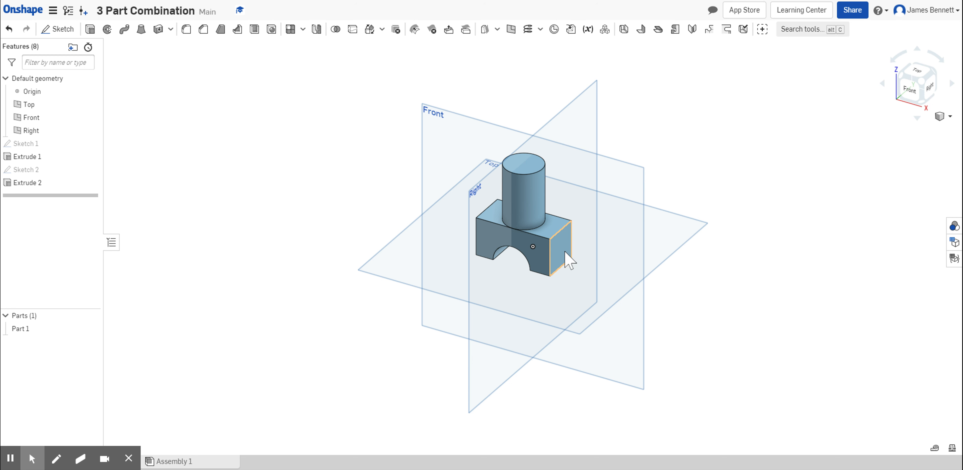
{"action": "left_click", "coordinate": [51, 28]}
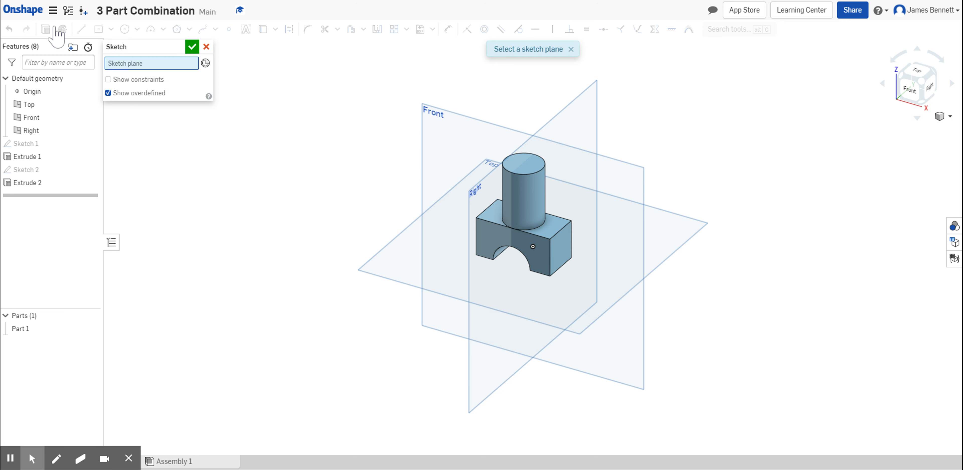
{"action": "left_click", "coordinate": [565, 247]}
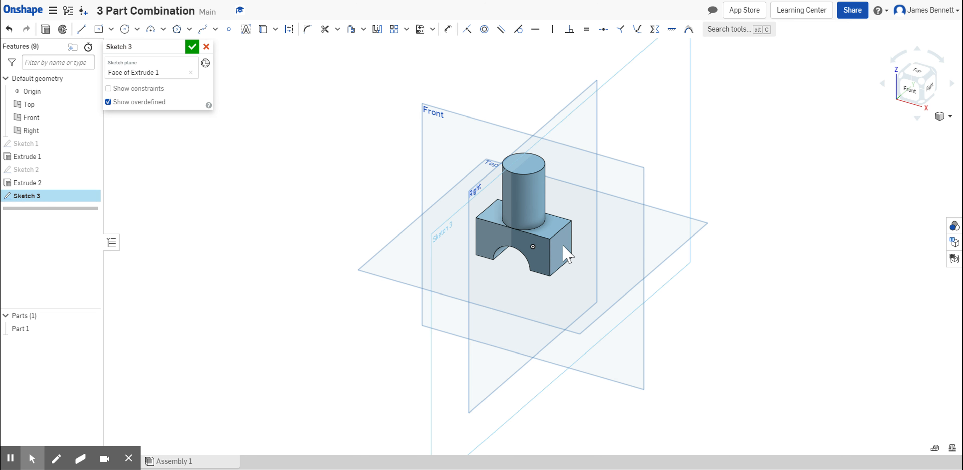
{"action": "left_click", "coordinate": [929, 83]}
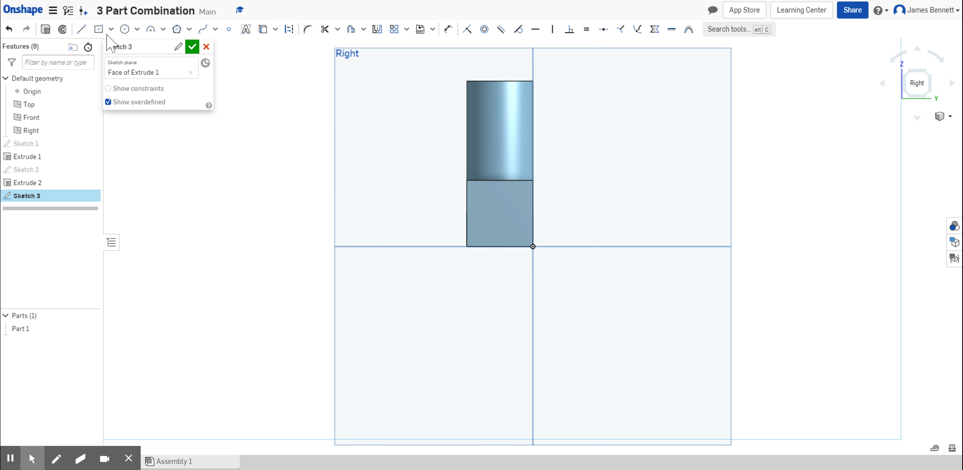
{"action": "left_click", "coordinate": [99, 30]}
{"action": "left_click", "coordinate": [474, 200]}
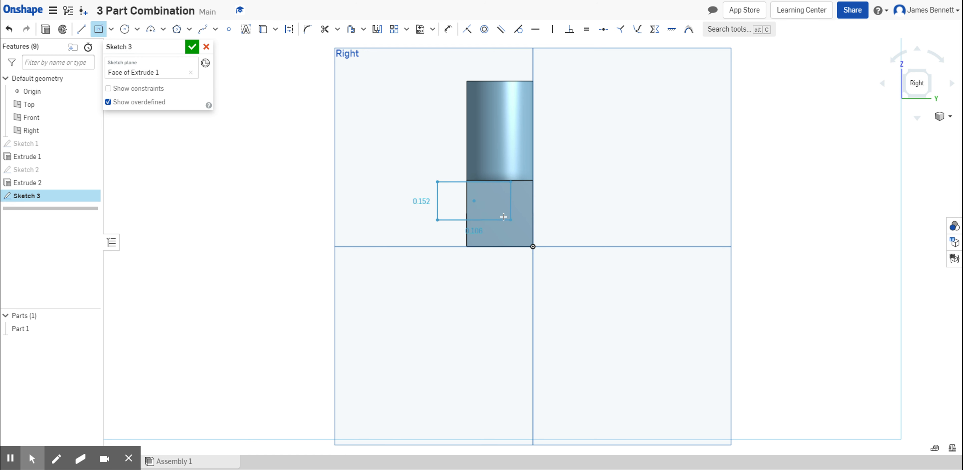
{"action": "left_click", "coordinate": [497, 210]}
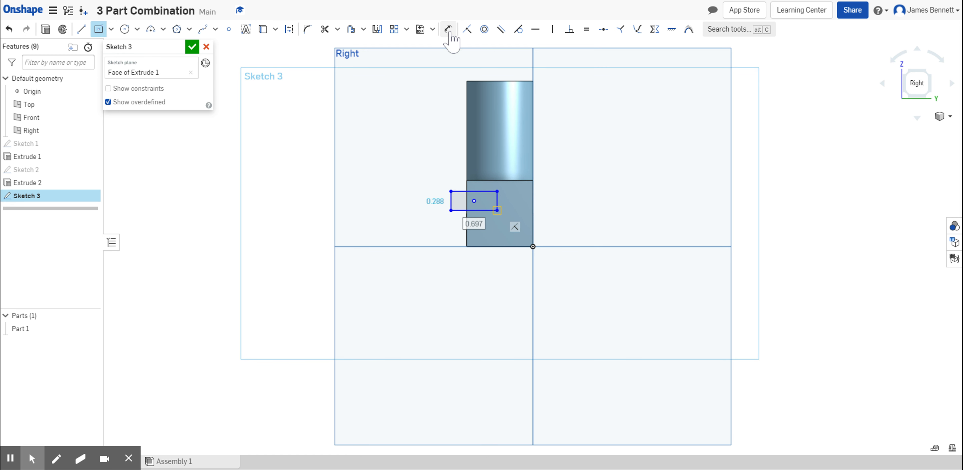
Step: Dimension the rectangle's width to 0.75 in
{"action": "left_click", "coordinate": [451, 33]}
{"action": "left_click", "coordinate": [451, 204]}
{"action": "left_click", "coordinate": [496, 201]}
{"action": "left_click", "coordinate": [484, 269]}
{"action": "key", "text": "BackSpace"}
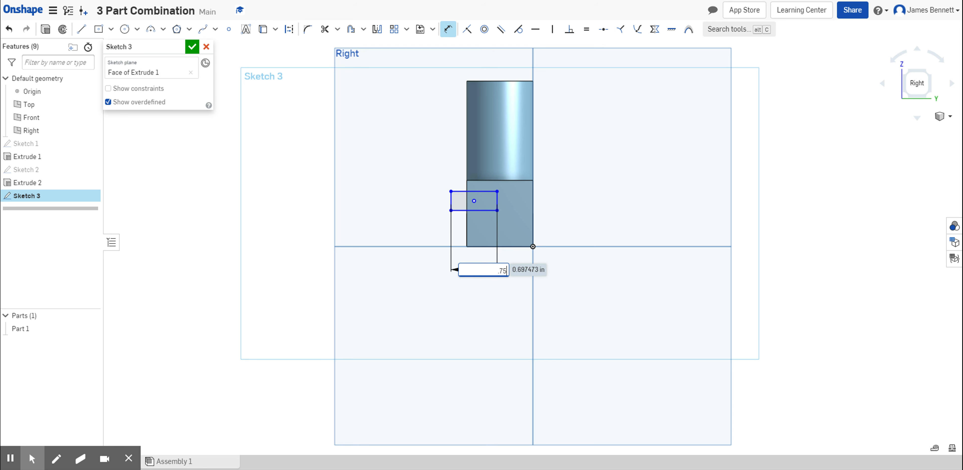
{"action": "key", "text": "Return"}
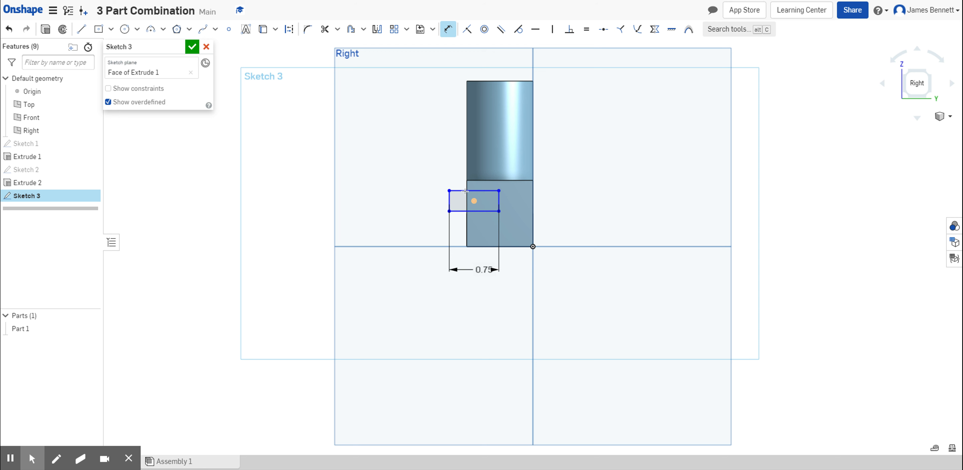
Step: Dimension the rectangle's height to 0.25 in
{"action": "left_click", "coordinate": [464, 192]}
{"action": "left_click", "coordinate": [462, 210]}
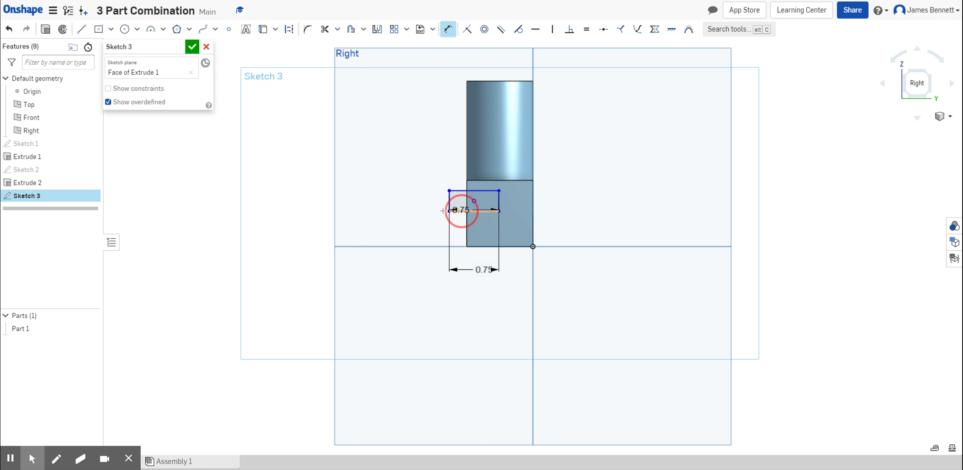
{"action": "left_click", "coordinate": [421, 206]}
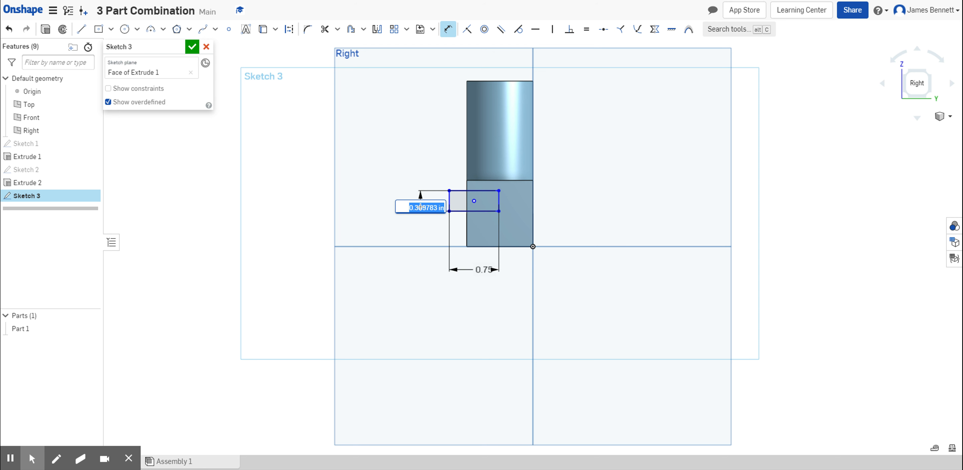
{"action": "key", "text": "BackSpace"}
{"action": "type", "text": ".25"}
{"action": "key", "text": "Return"}
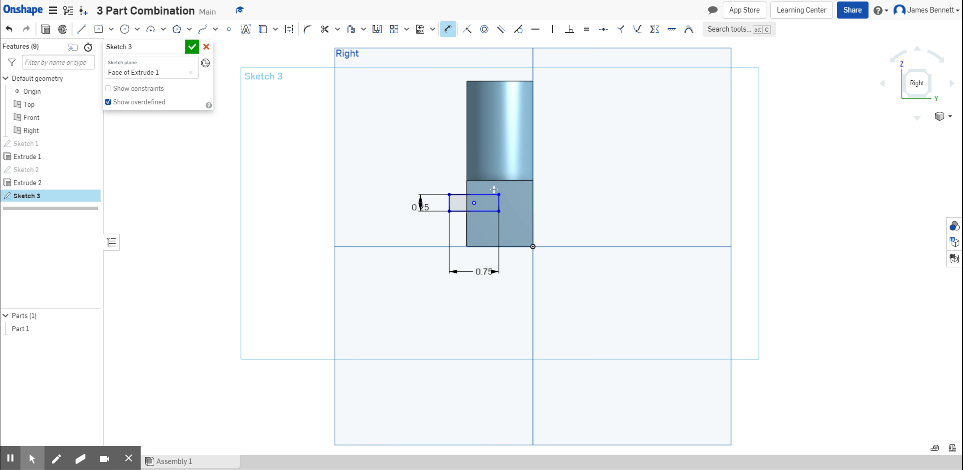
Step: Dimension the rectangle's rear side 0.25 in from the block face's back edge and finish the sketch
{"action": "left_click", "coordinate": [499, 205]}
{"action": "left_click", "coordinate": [532, 203]}
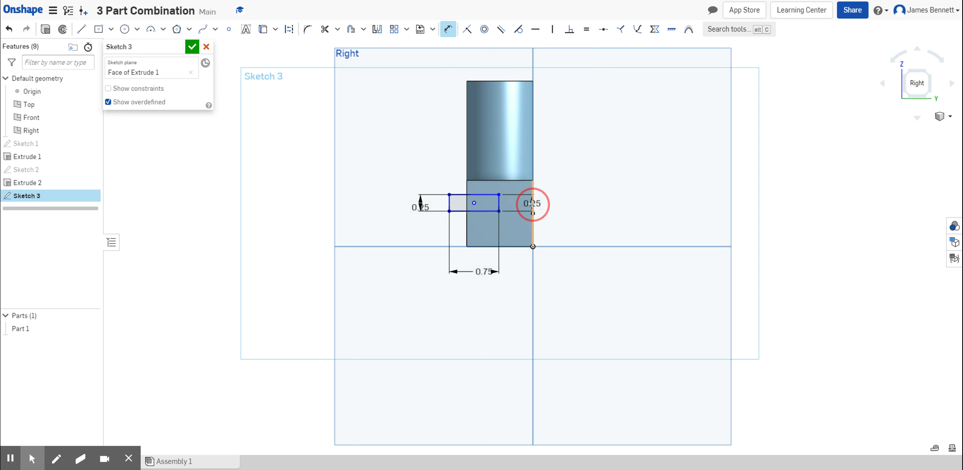
{"action": "left_click", "coordinate": [527, 305]}
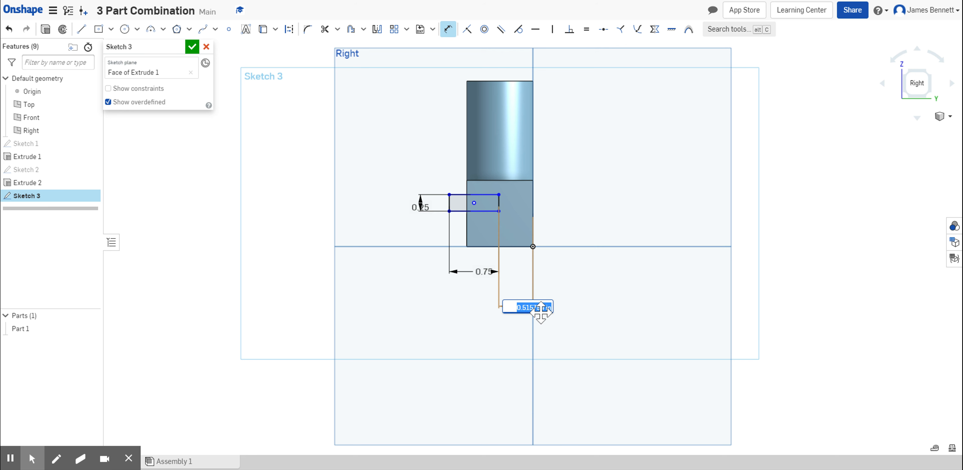
{"action": "key", "text": "BackSpace"}
{"action": "type", "text": "0.25"}
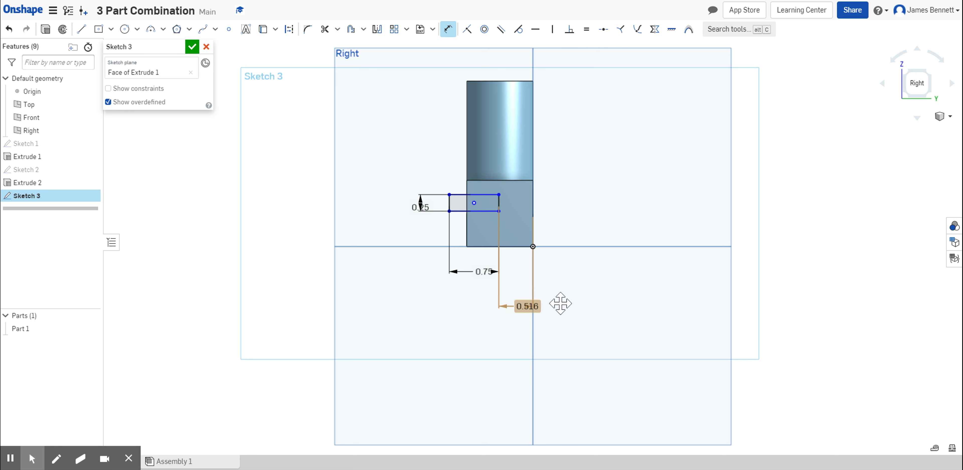
{"action": "key", "text": "Return"}
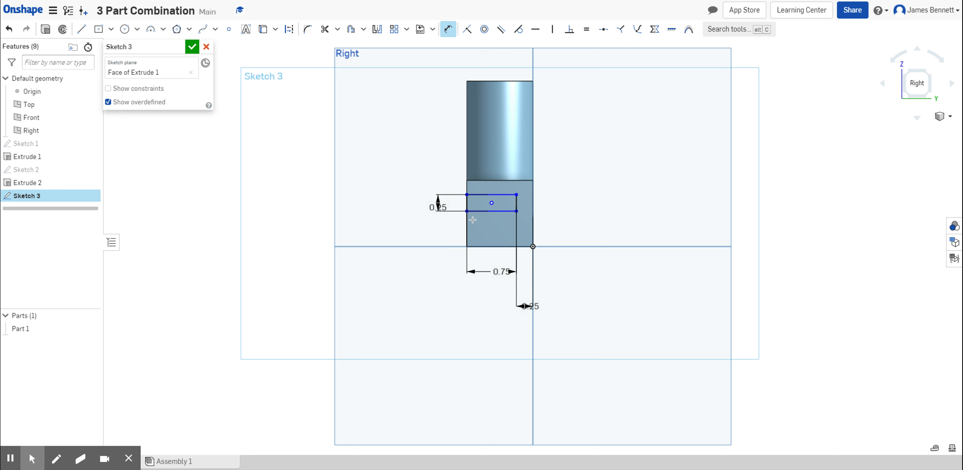
{"action": "left_click", "coordinate": [192, 47]}
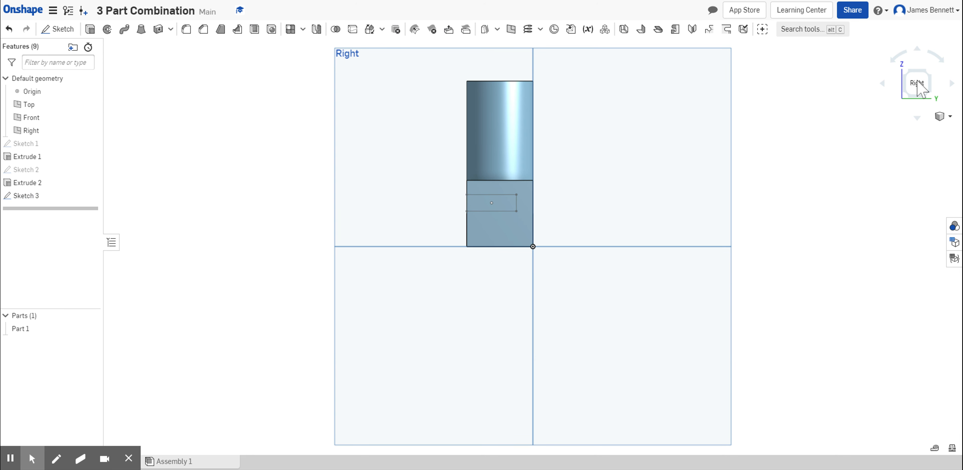
Step: Extrude the rectangle 1 in outward from the block's right end face, adding it to Part 1
{"action": "left_click", "coordinate": [904, 72]}
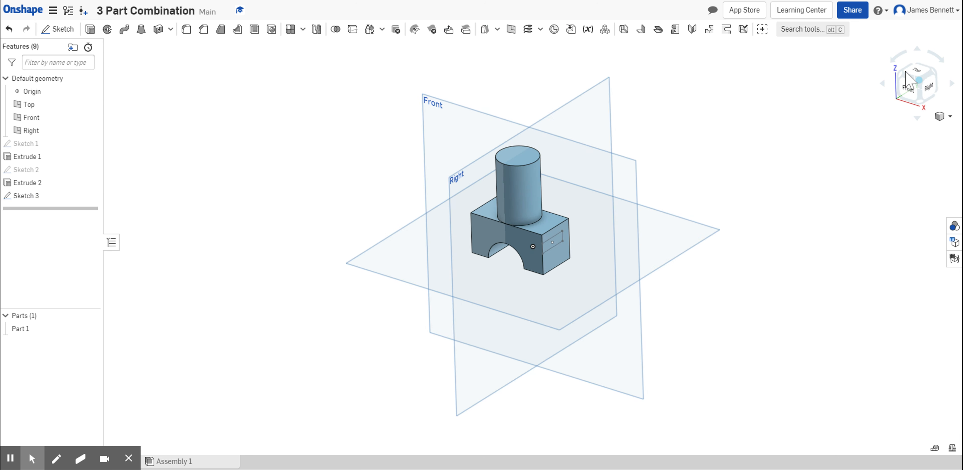
{"action": "left_click", "coordinate": [90, 29]}
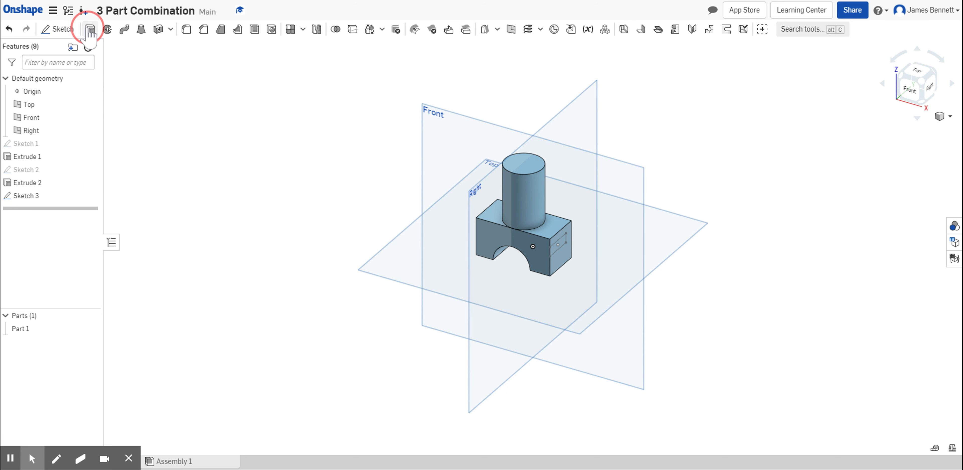
{"action": "left_click", "coordinate": [558, 245]}
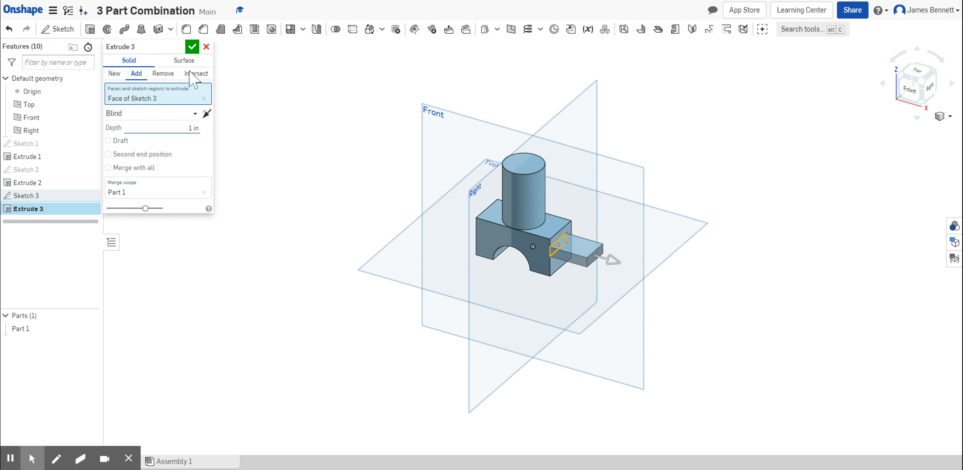
{"action": "left_click", "coordinate": [192, 46]}
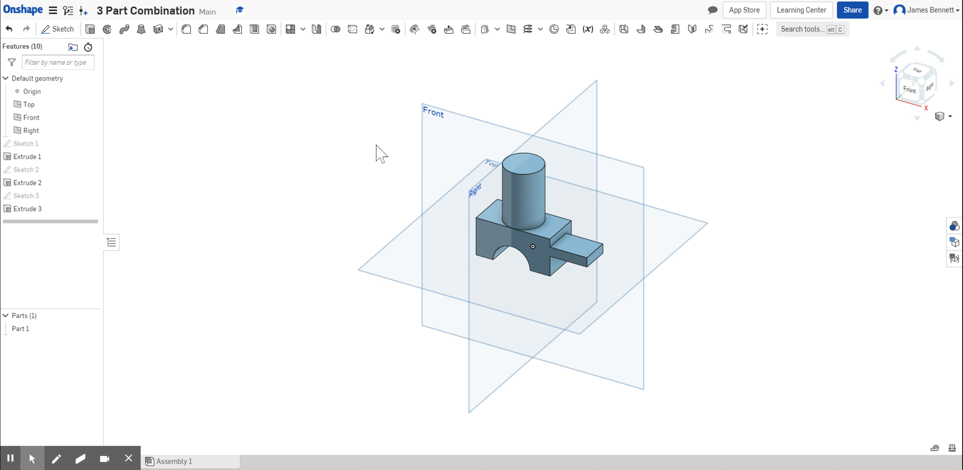